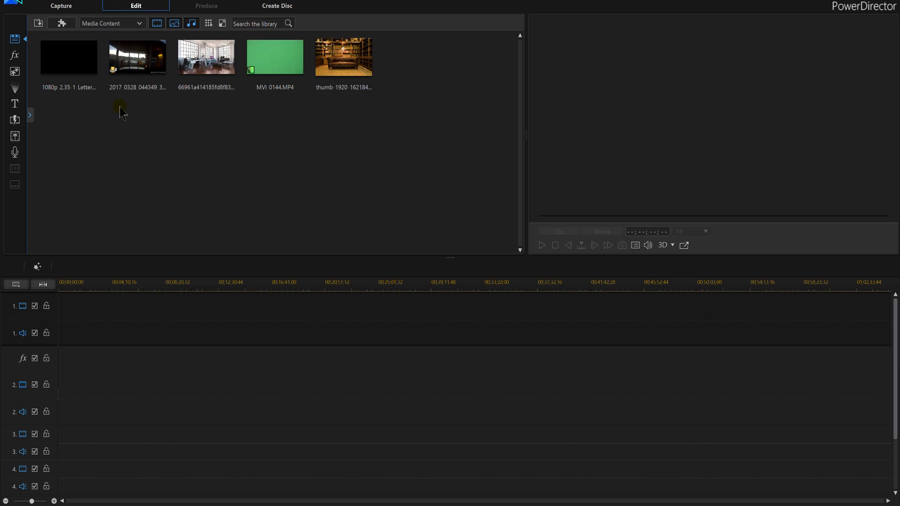
Step: Place the 2017_0328 dashcam clip on video track 1 and preview its first four seconds
left_click_drag(131, 61, 51, 326)
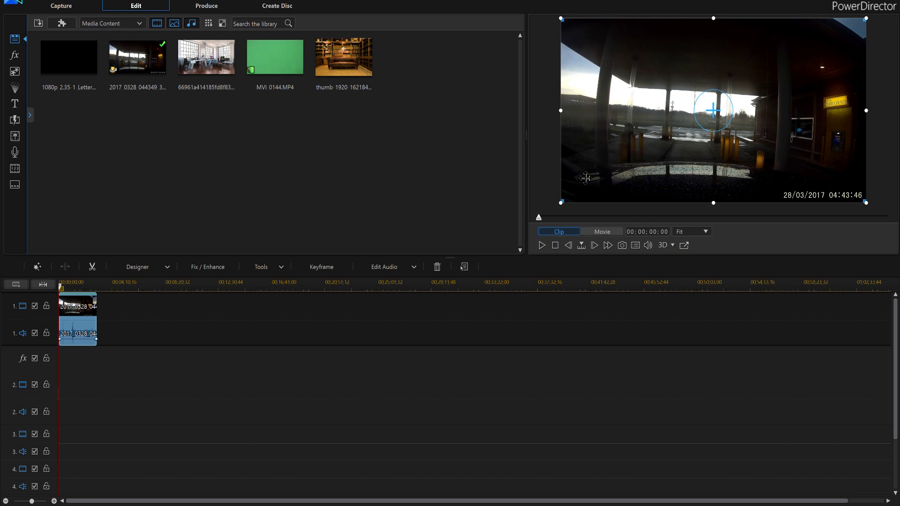
left_click(542, 246)
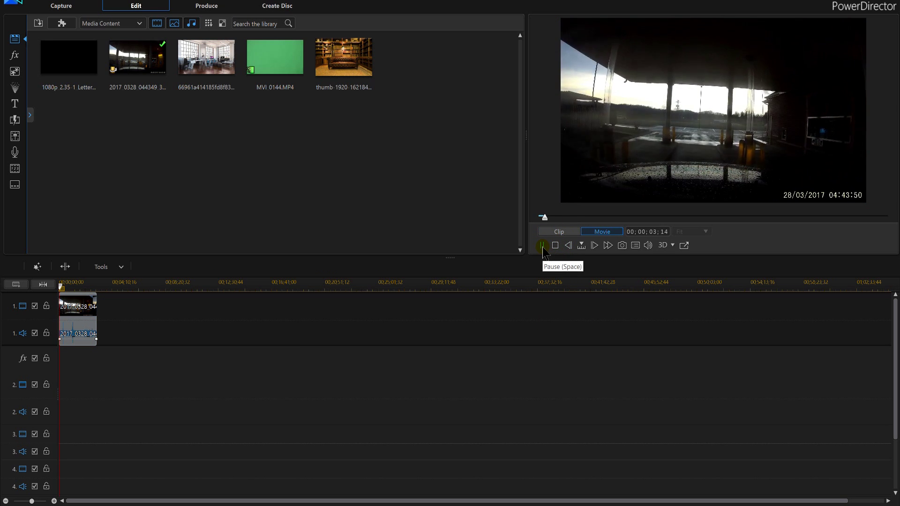
left_click(542, 246)
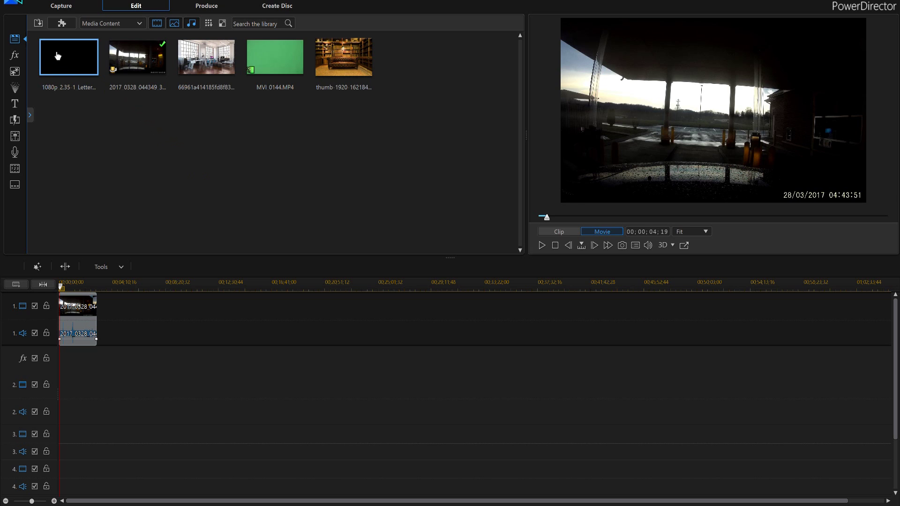
Step: Put the 1080p 2.35:1 letterbox template on track 2, stretched to the dashcam clip's end
left_click_drag(79, 68, 64, 385)
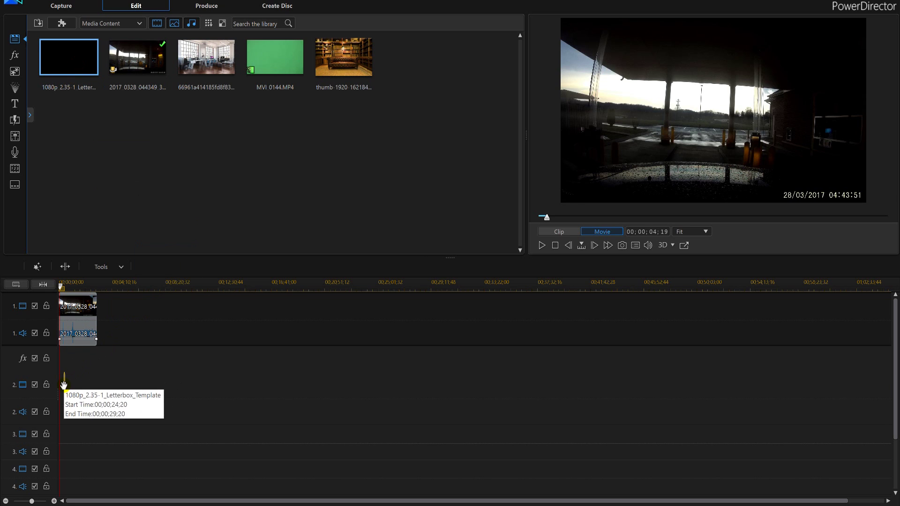
left_click_drag(64, 385, 60, 396)
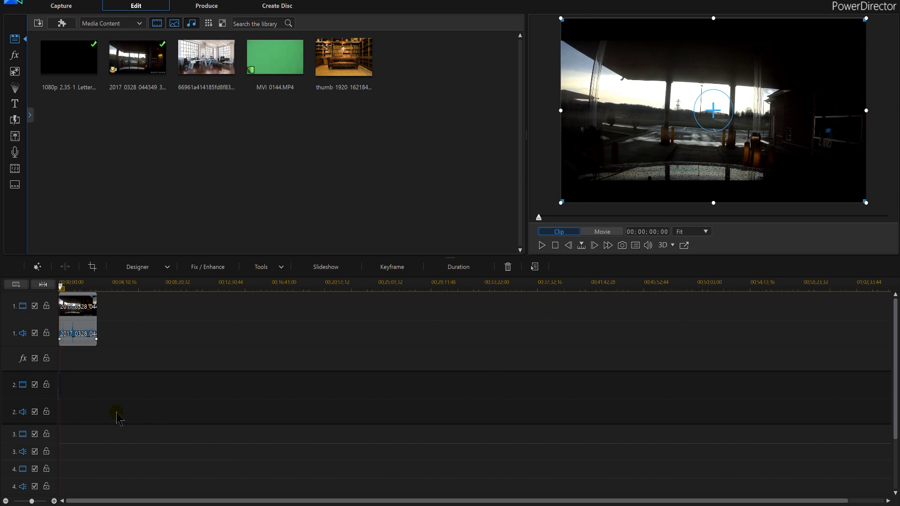
scroll(117, 416, "up", 5, "ctrl")
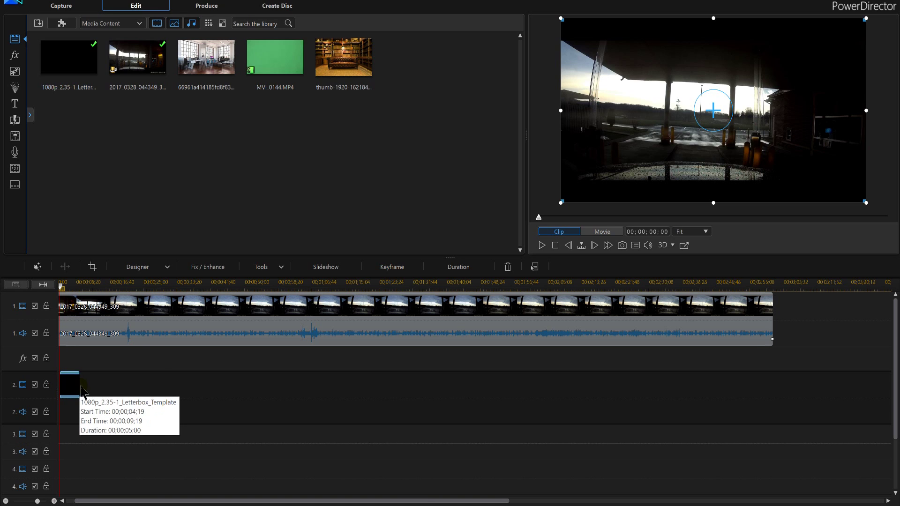
left_click_drag(80, 391, 770, 389)
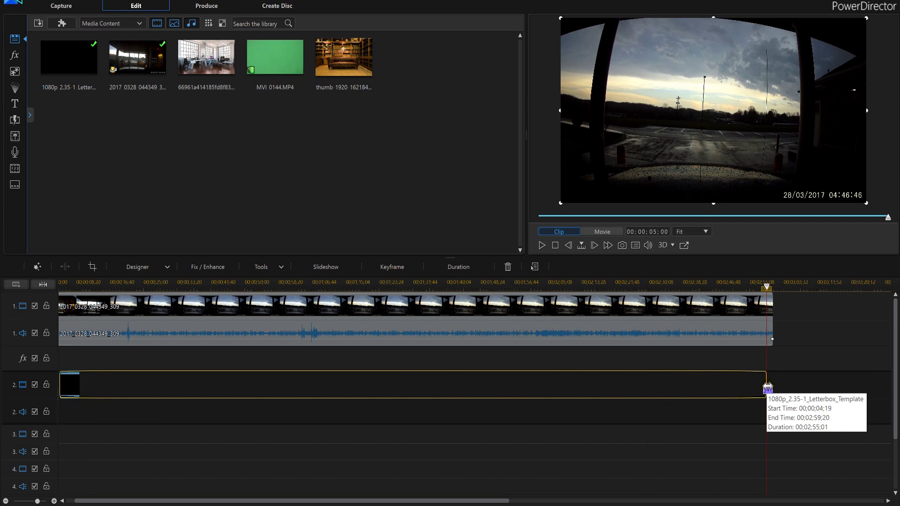
left_click_drag(770, 389, 772, 388)
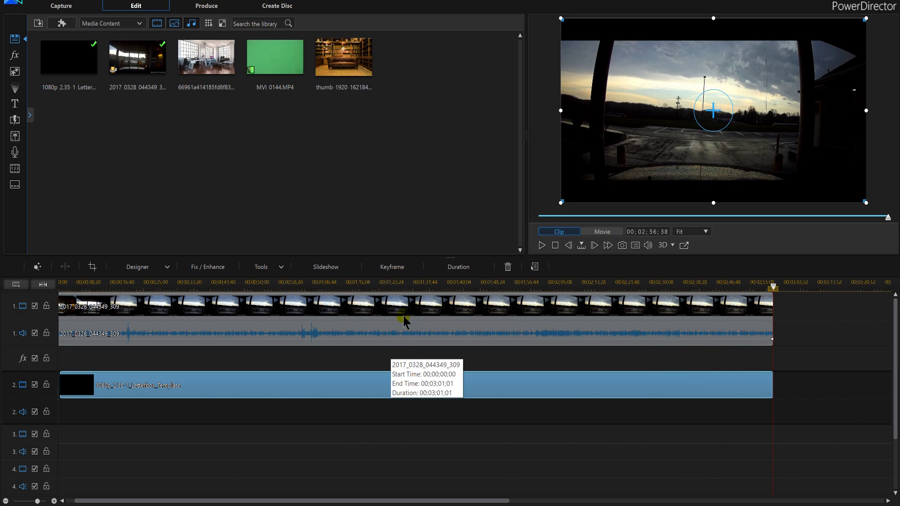
left_click(342, 322)
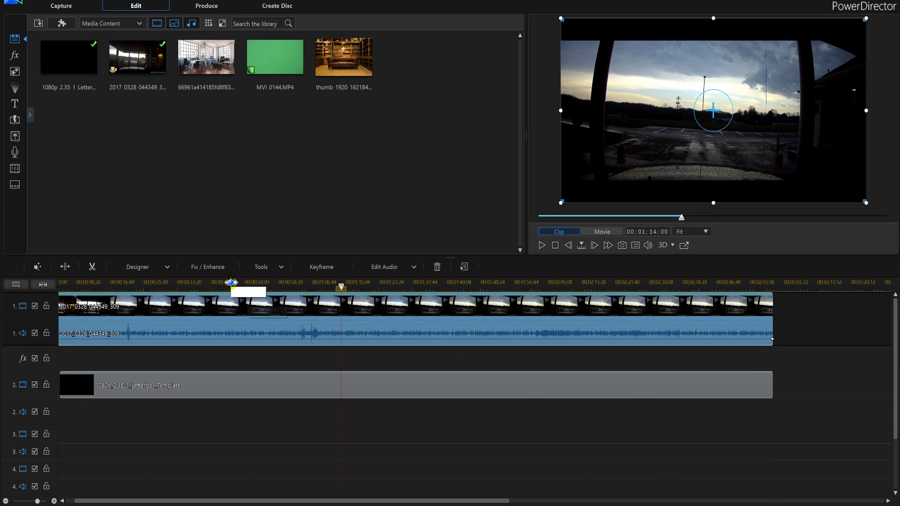
Step: Try Color Enhancement at 91 and 52, and Color Adjustment, then turn both off
left_click(214, 270)
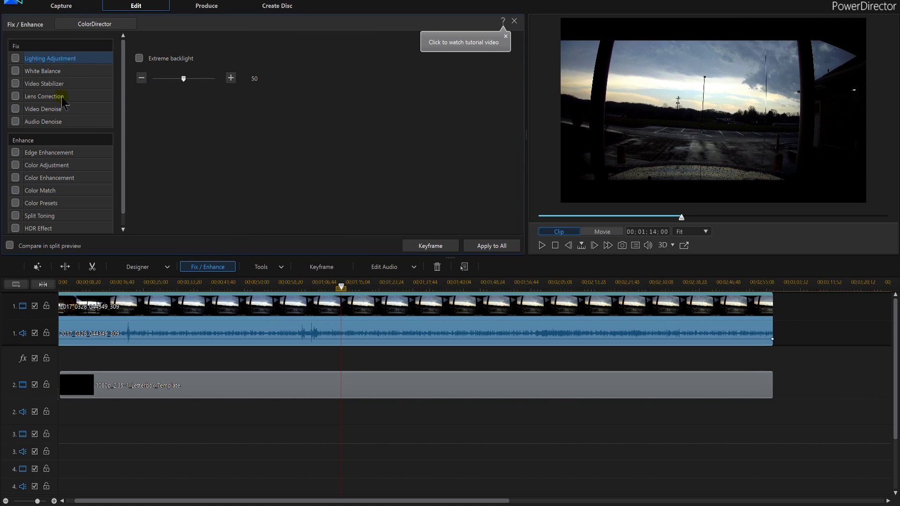
left_click(16, 178)
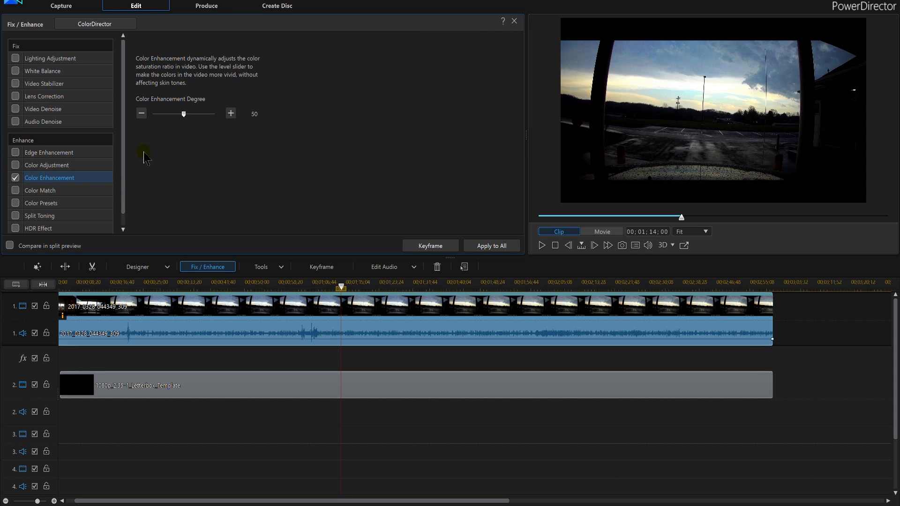
left_click_drag(183, 114, 209, 114)
left_click_drag(209, 114, 185, 113)
left_click(15, 177)
left_click(19, 166)
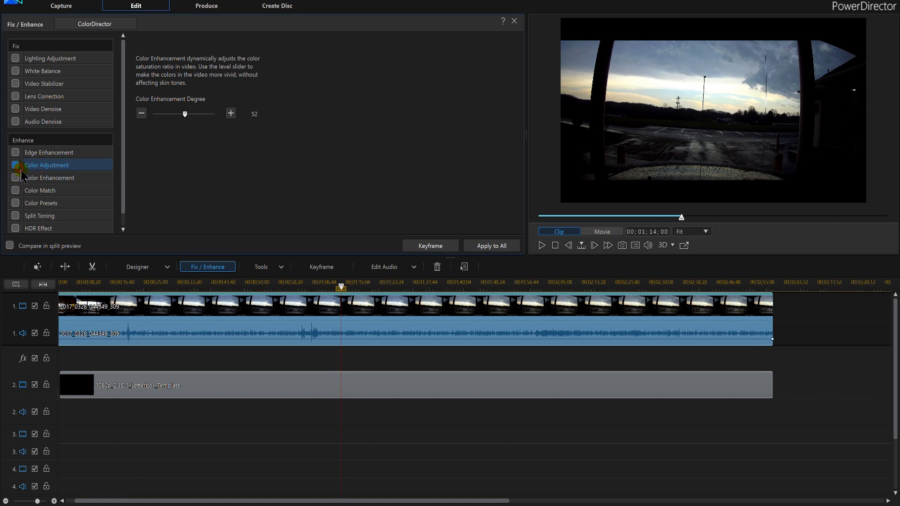
left_click(17, 167)
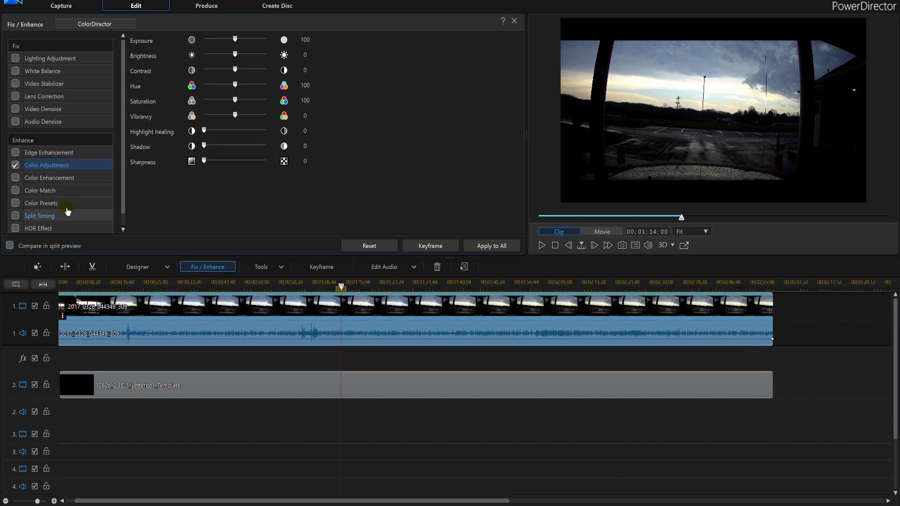
left_click(16, 166)
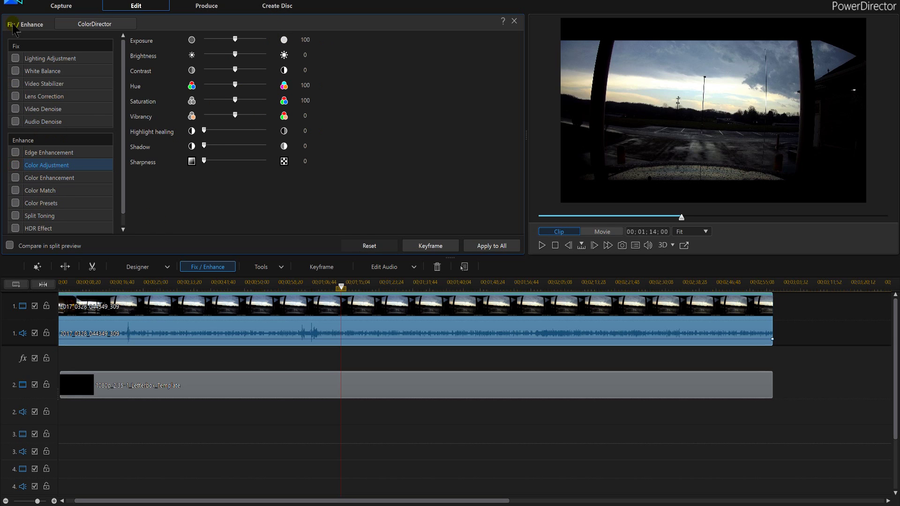
Step: Enable Lighting Adjustment at 91 and apply it to all
left_click(15, 59)
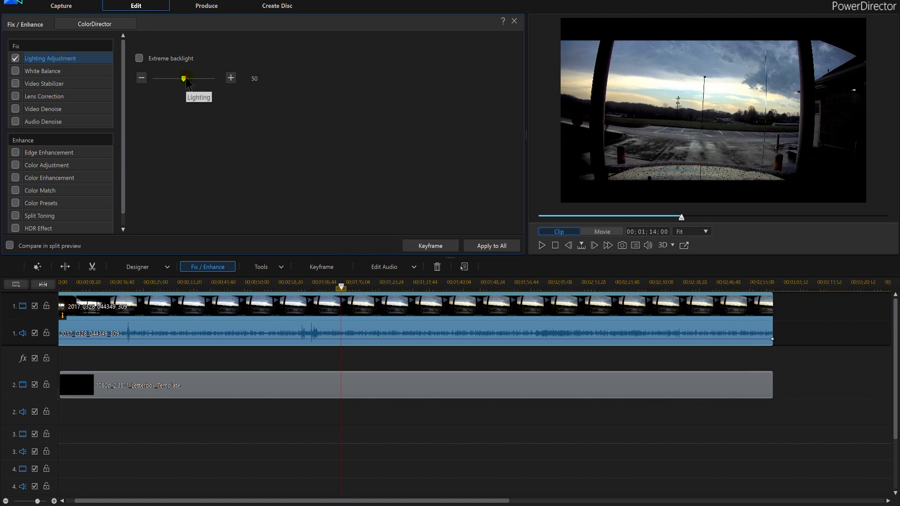
left_click_drag(184, 79, 214, 80)
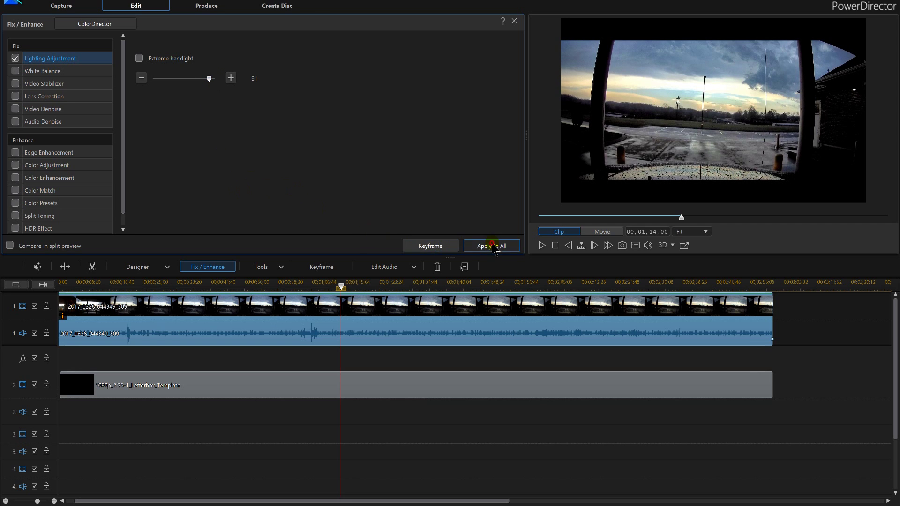
left_click(514, 21)
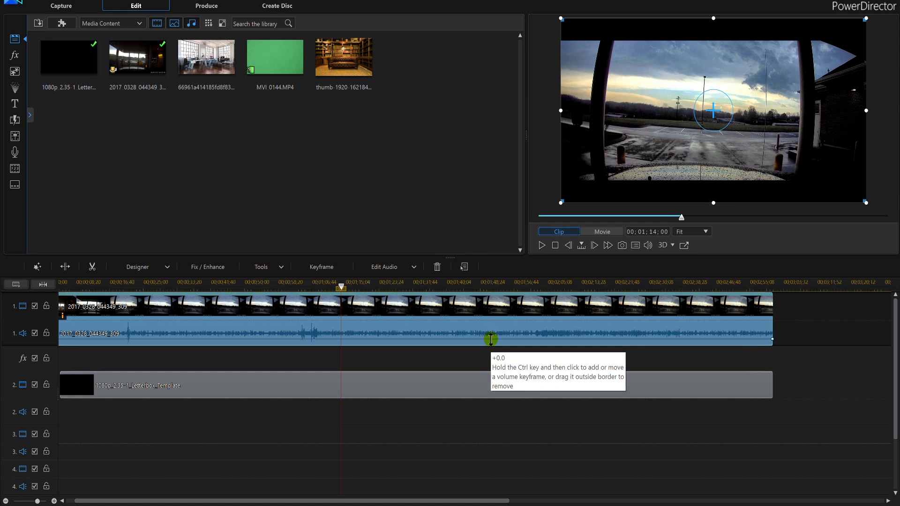
Step: Lower the dashcam clip's volume line slightly and play the timeline to about 1:19
left_click_drag(491, 333, 492, 336)
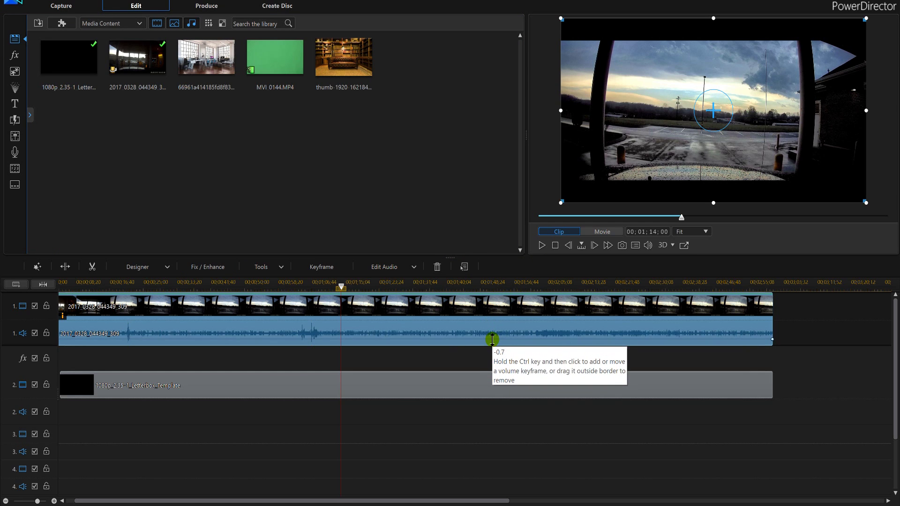
left_click_drag(492, 335, 492, 340)
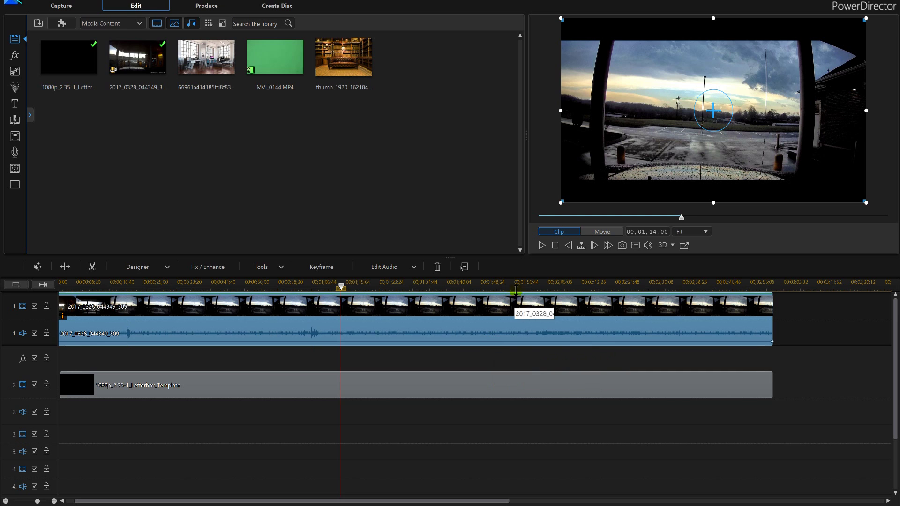
left_click(542, 246)
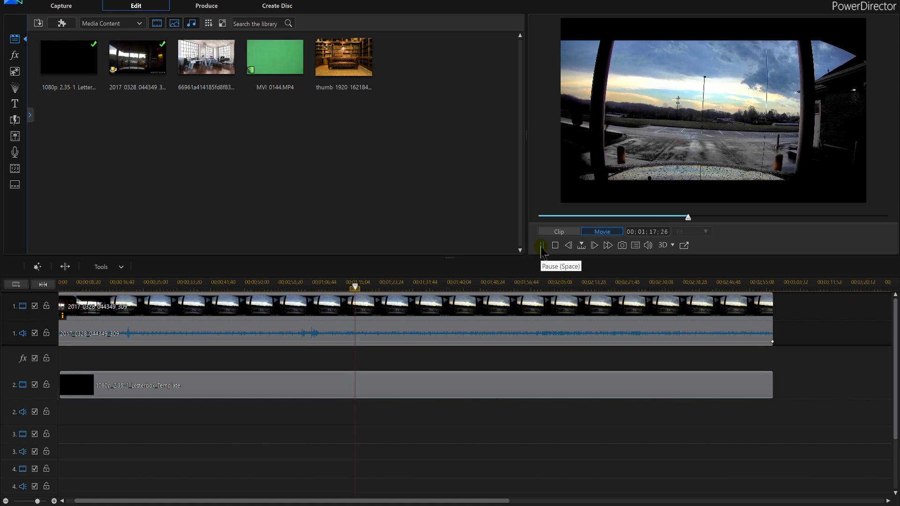
left_click(541, 246)
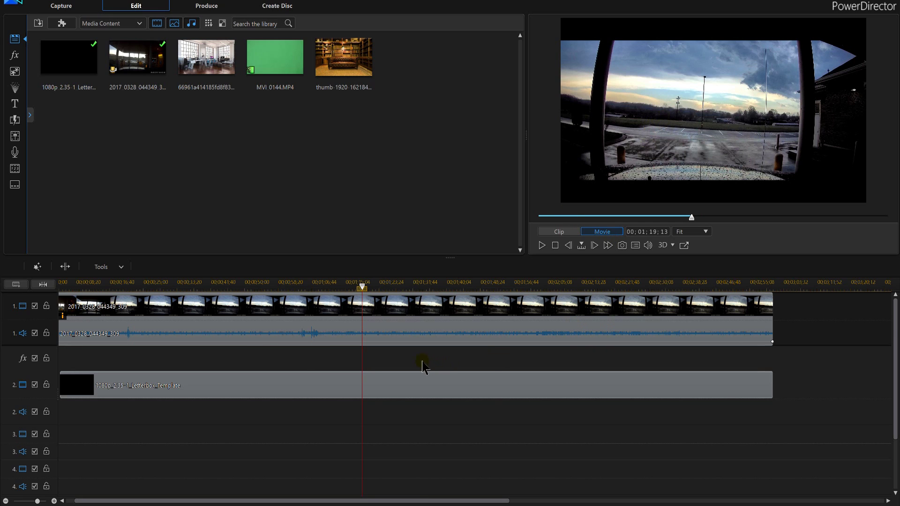
Step: Delete the letterbox and dashcam clips and add MVI 0144.MP4 to video track 2
left_click(303, 387)
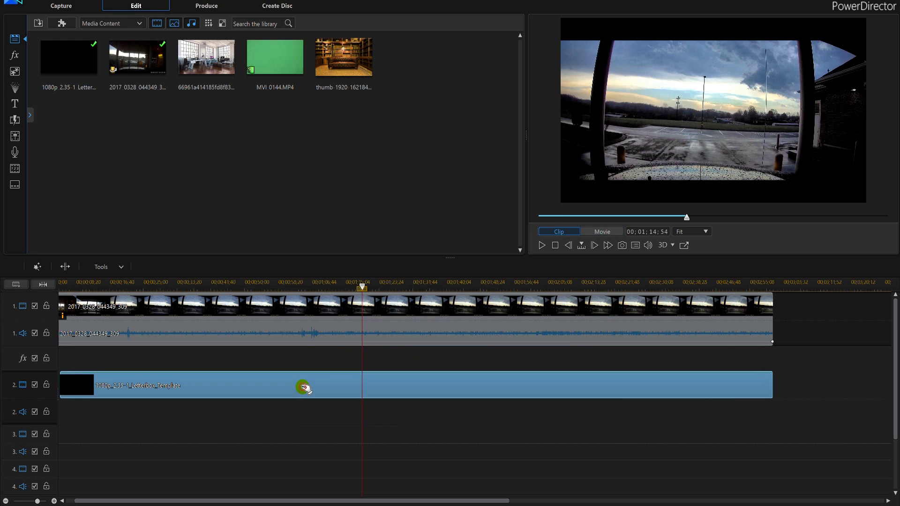
key("Delete")
left_click(282, 332)
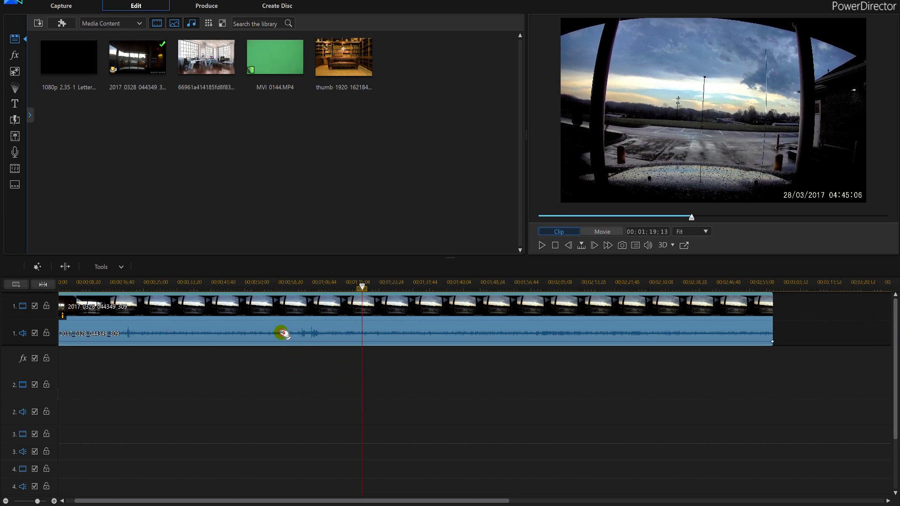
key("Delete")
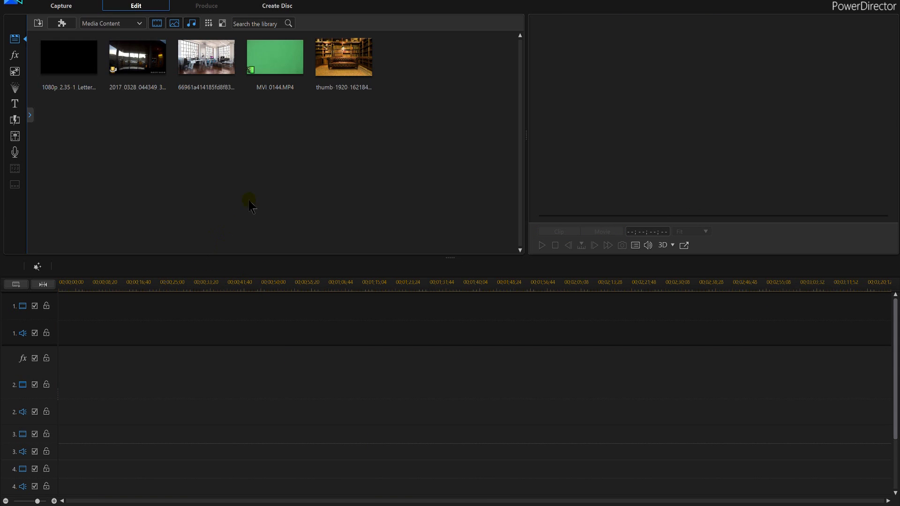
left_click(284, 71)
left_click_drag(283, 72, 414, 374)
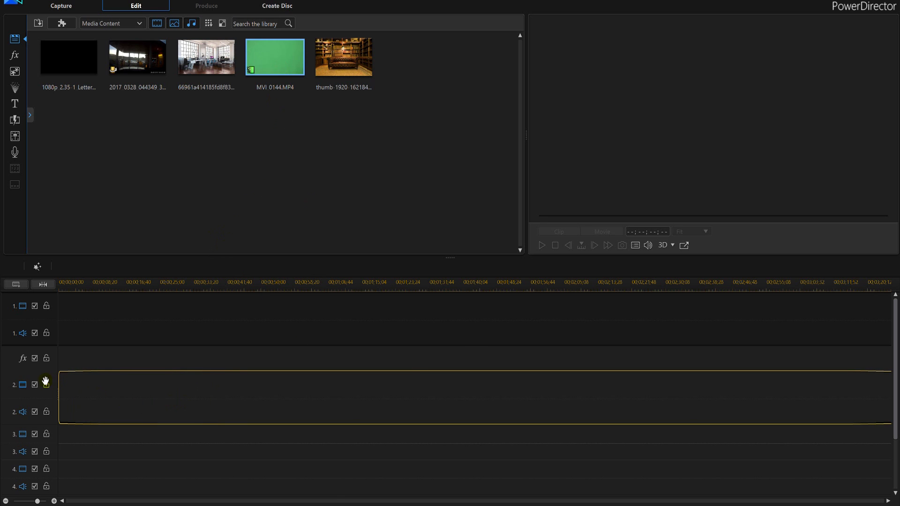
left_click_drag(539, 281, 181, 281)
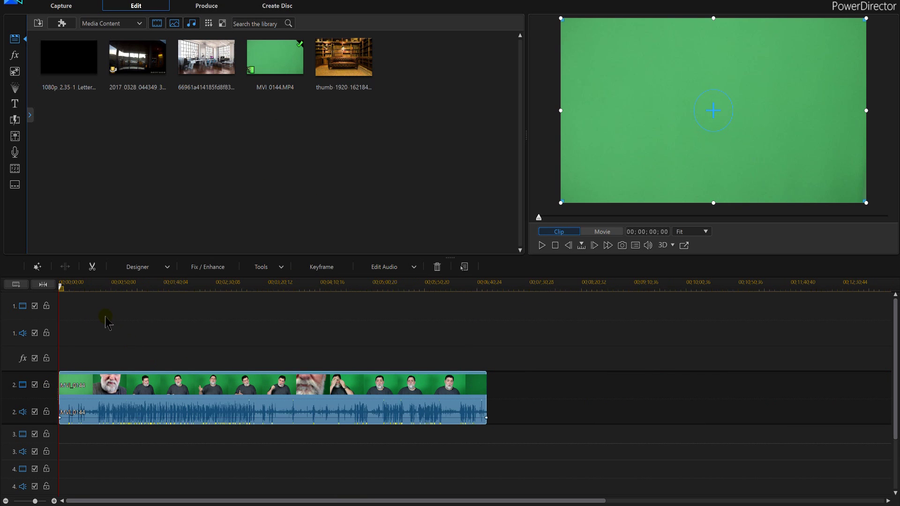
Step: Split the green-screen clip at about 1:26 and remove the opening part, filling the gap
left_click(150, 288)
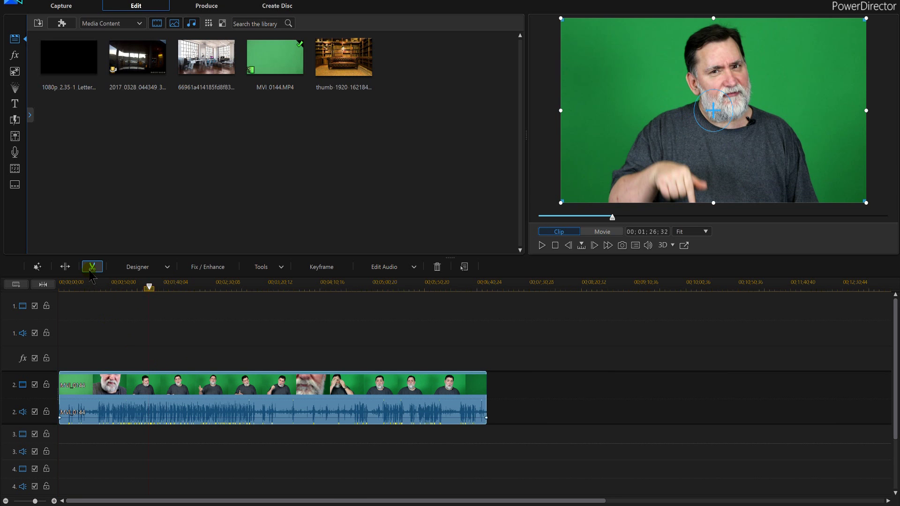
left_click(65, 267)
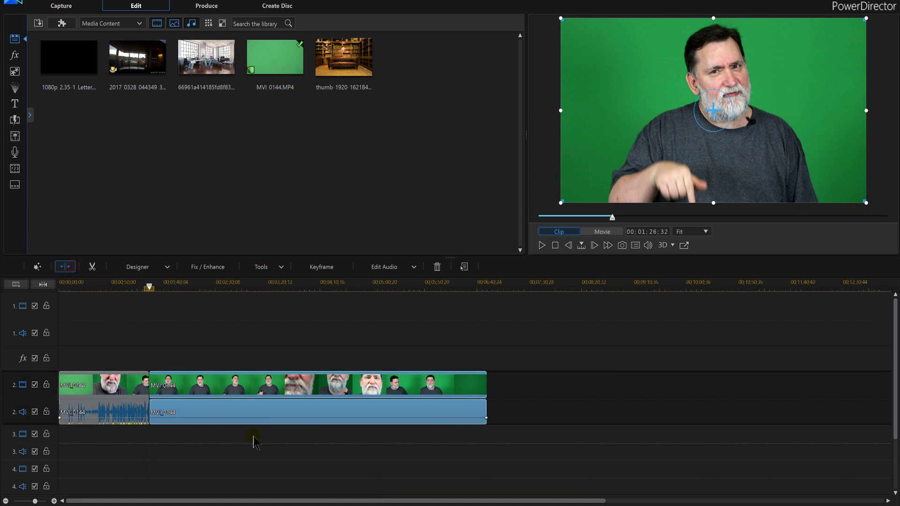
left_click(81, 390)
key("Delete")
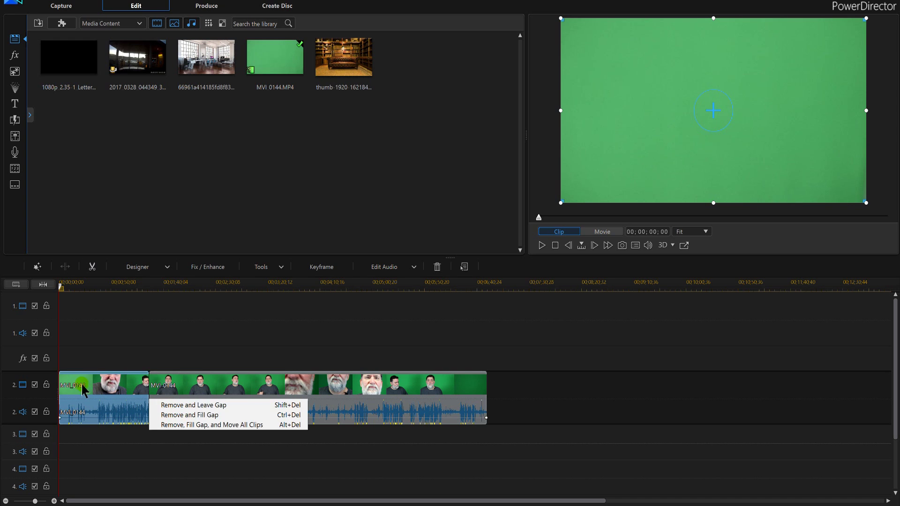
left_click(195, 415)
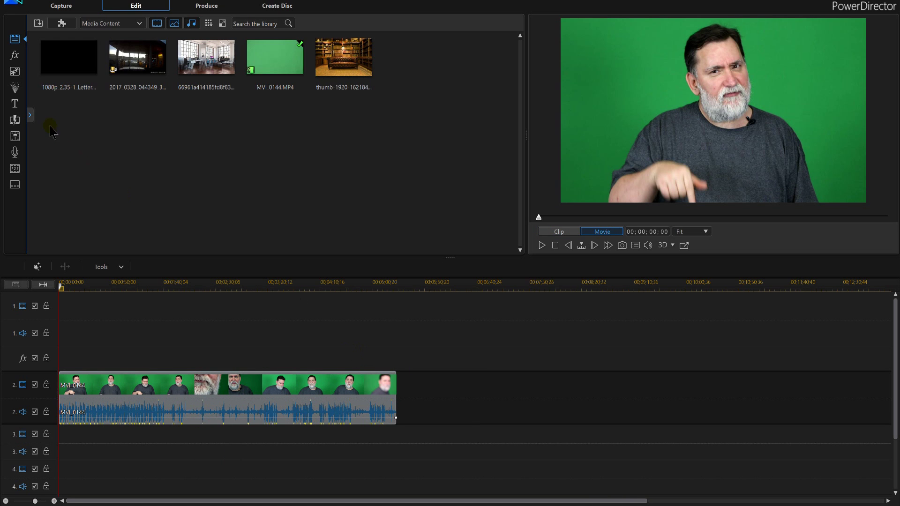
mouse_move(62, 63)
left_mouse_down()
mouse_move(200, 387)
mouse_move(60, 474)
left_mouse_up()
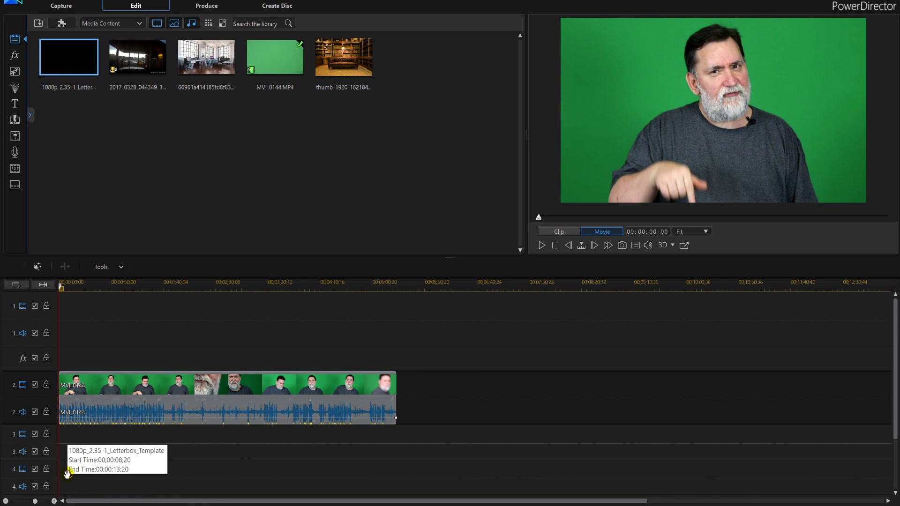
Step: Place the 2.35:1 letterbox template on track 4, stretched to the interview clip's length
left_click_drag(60, 474, 61, 473)
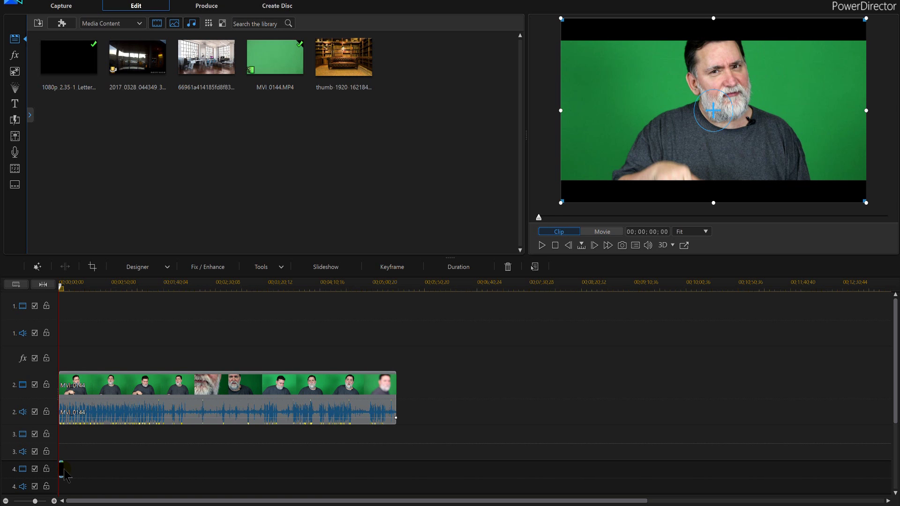
left_click_drag(63, 473, 396, 468)
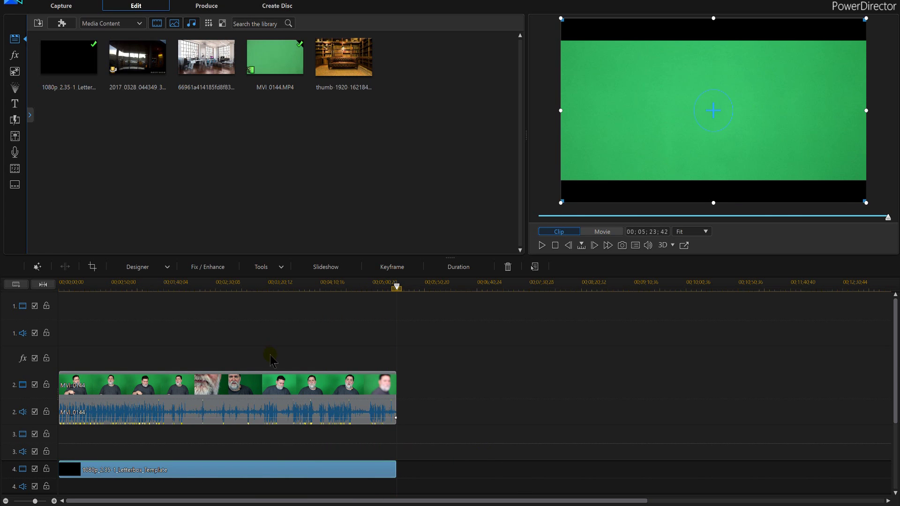
left_click(211, 60)
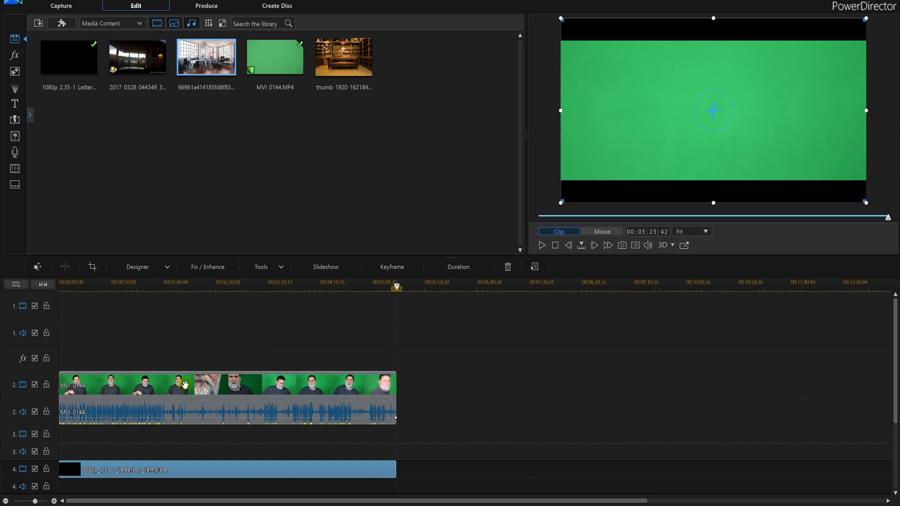
Step: Put the office image at the start of track 1 and stretch it to the interview's end
left_click_drag(184, 384, 62, 310)
left_click(83, 329)
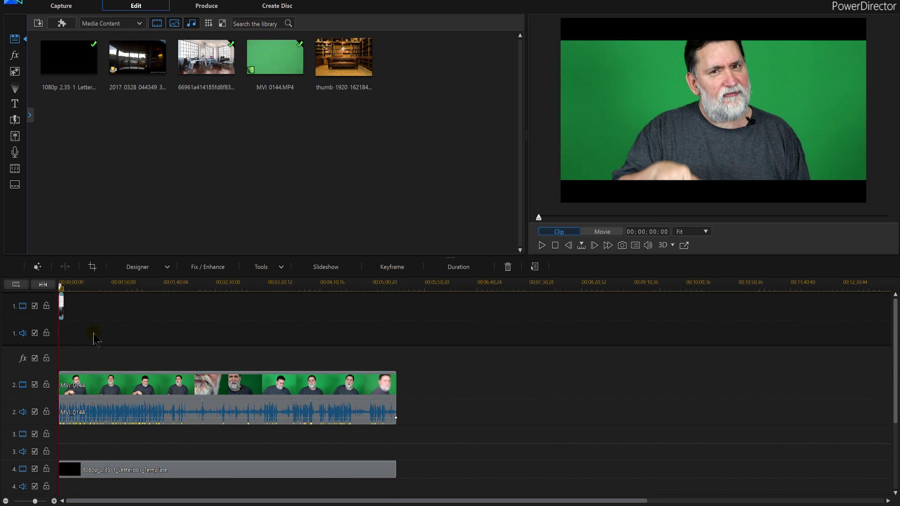
left_click(62, 314)
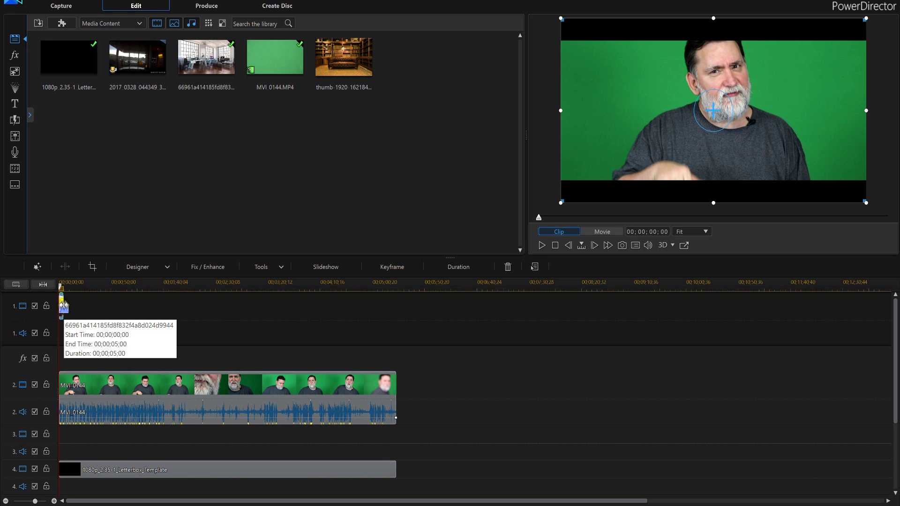
left_click(64, 305)
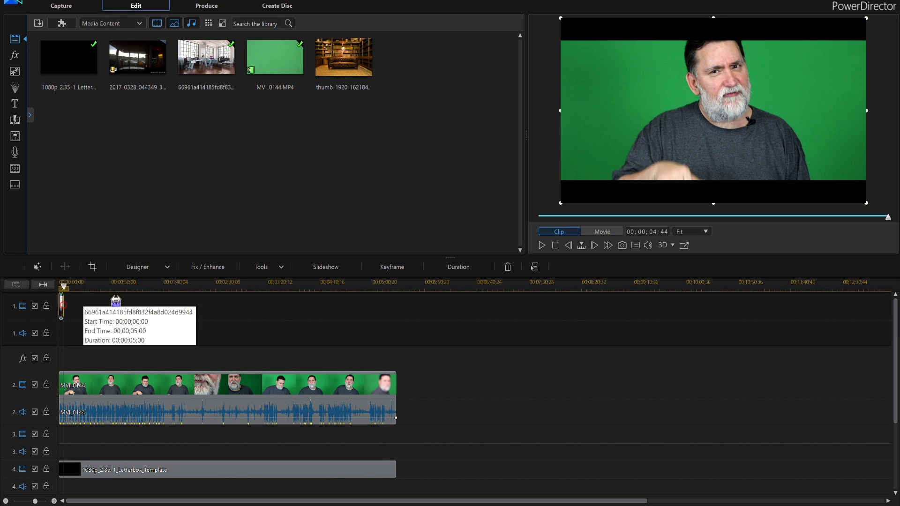
left_click_drag(116, 301, 397, 315)
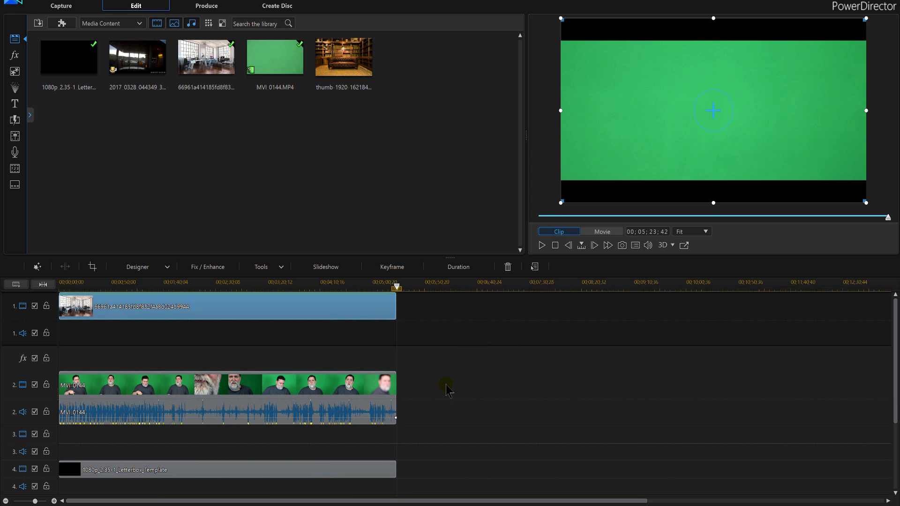
left_click(180, 404)
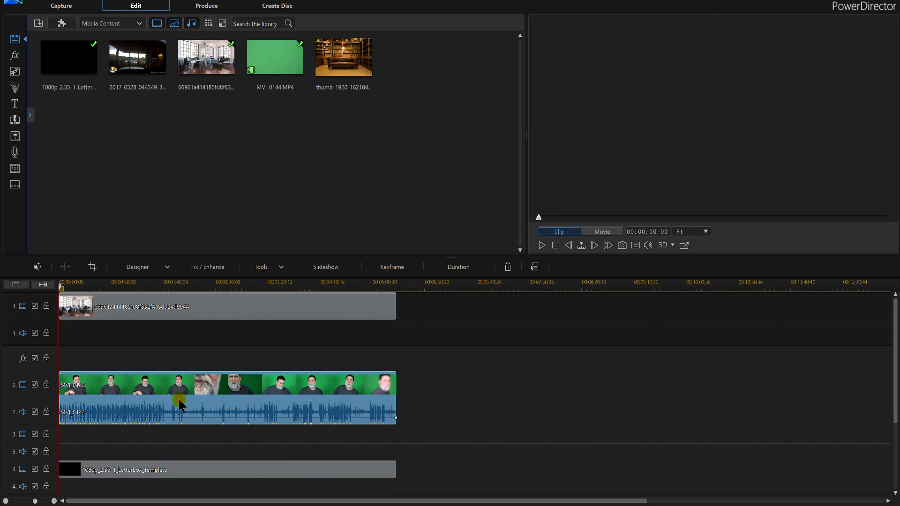
Step: Chroma-key the sampled green with edge sharpness 3.00, luminance tolerance 28, and higher hue and saturation tolerances
double_click(180, 403)
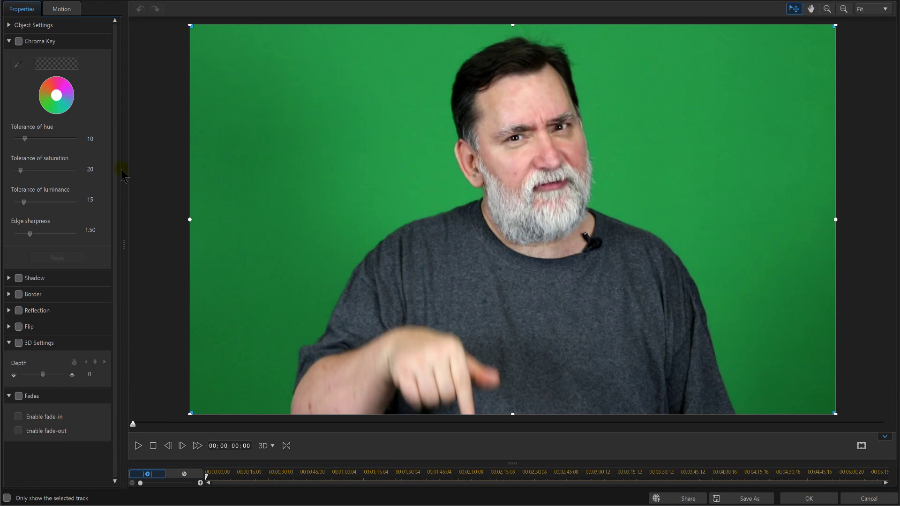
left_click(18, 41)
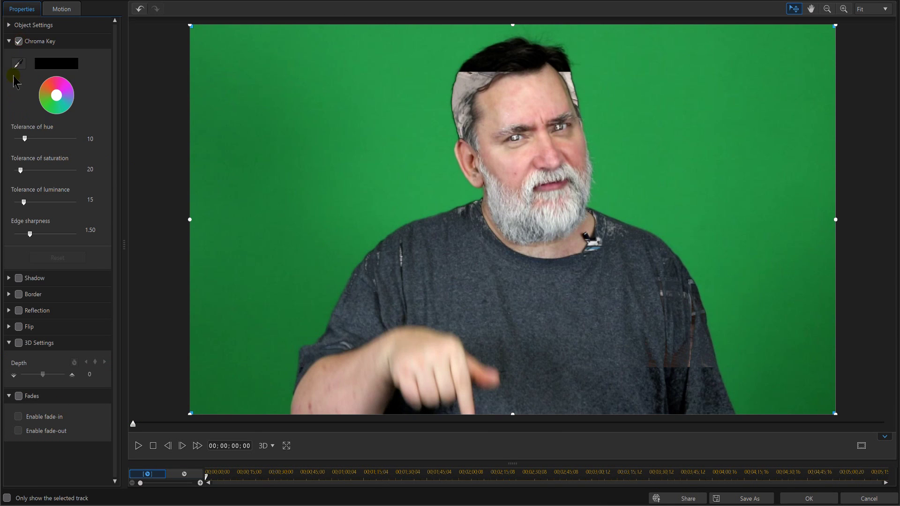
left_click(18, 64)
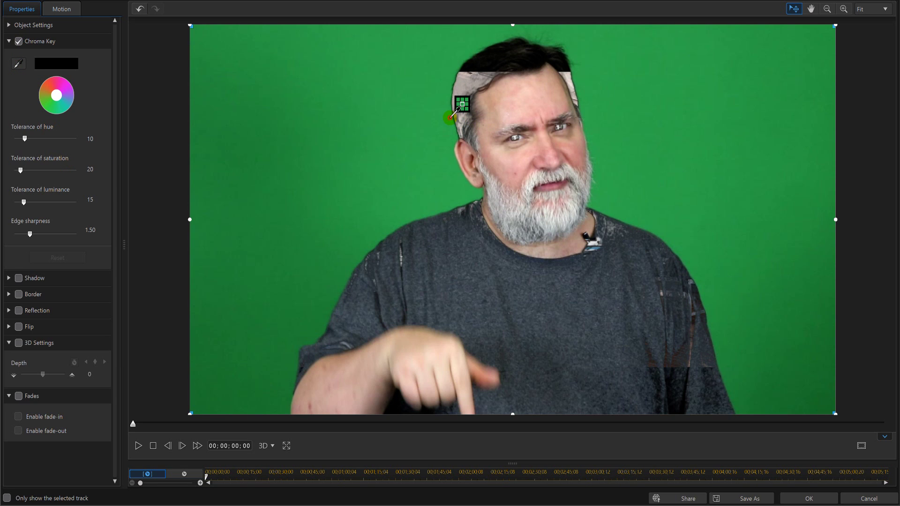
left_click(450, 117)
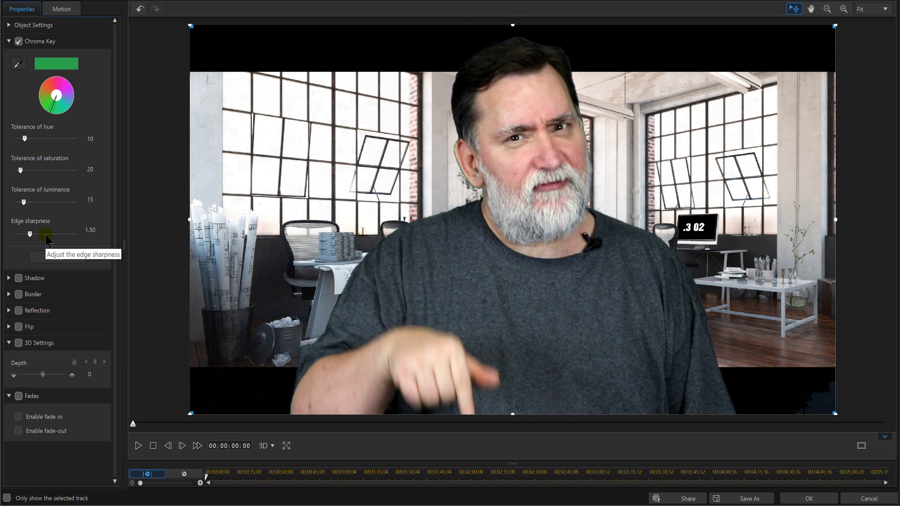
left_click(46, 235)
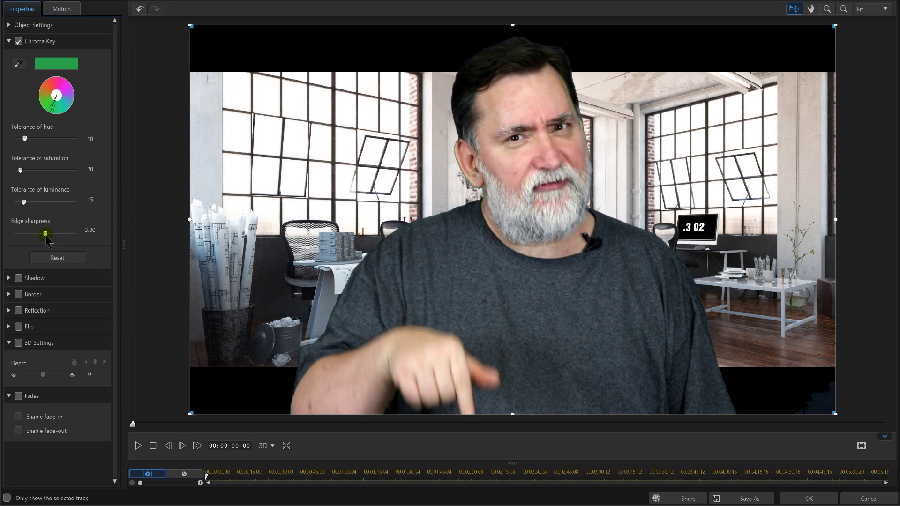
left_click(31, 202)
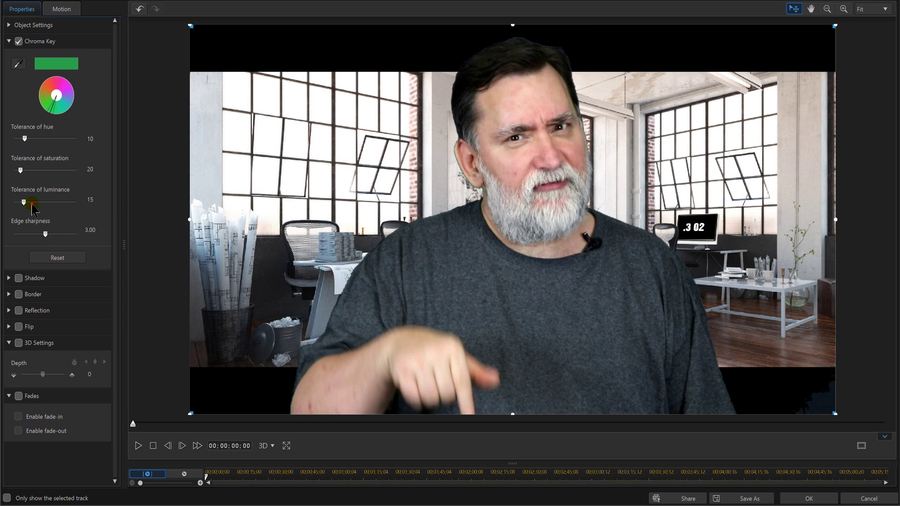
left_click(30, 169)
left_click(33, 139)
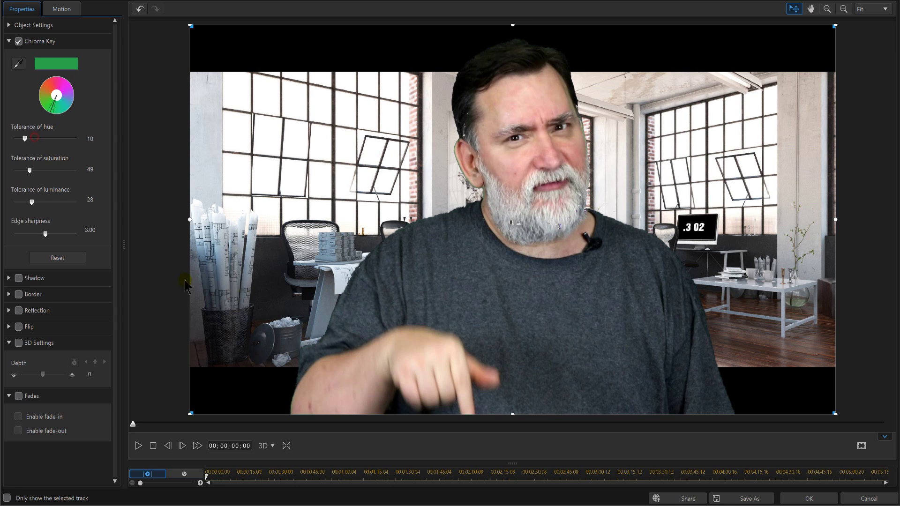
left_click(830, 500)
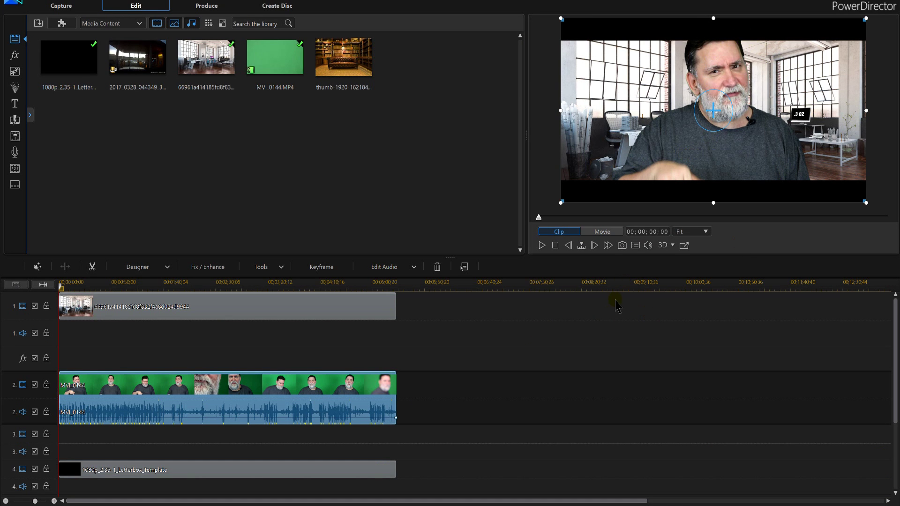
Step: Set the interview clip's volume to -14.0 dB and play the composited movie
left_click_drag(267, 469, 251, 424)
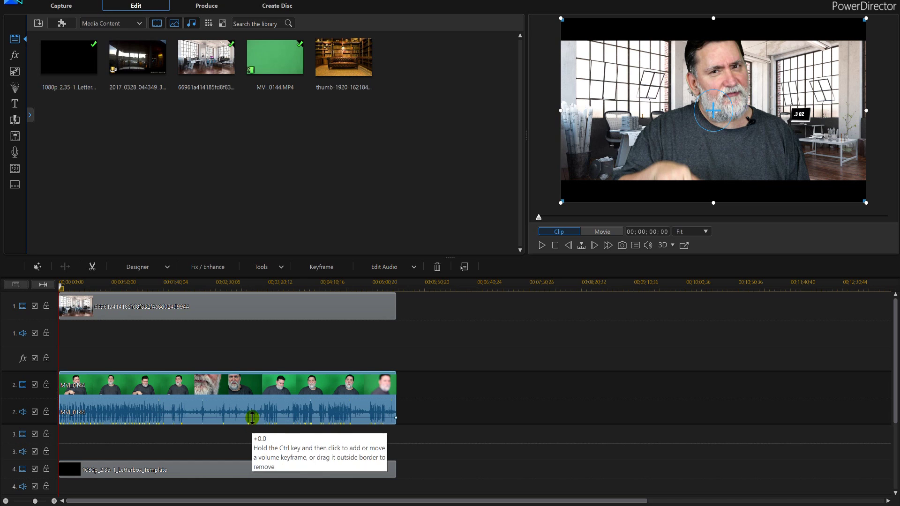
left_click_drag(252, 417, 252, 424)
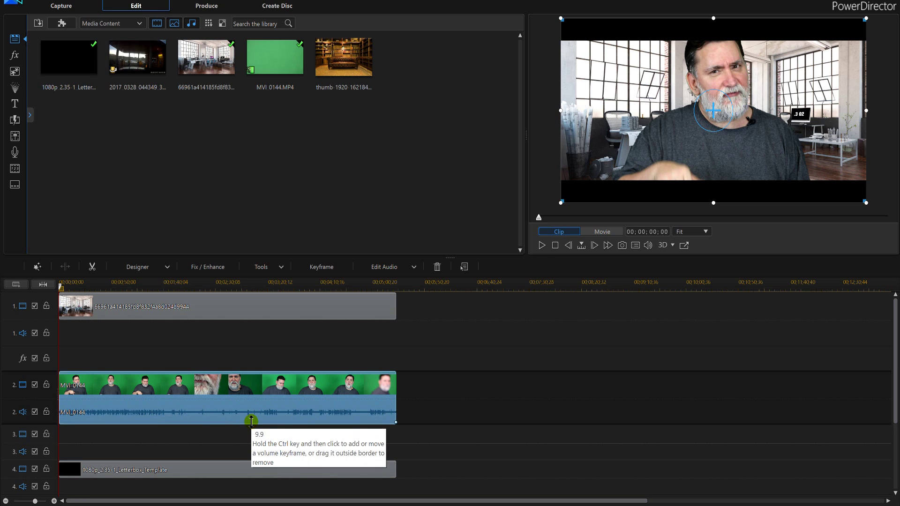
left_click(542, 246)
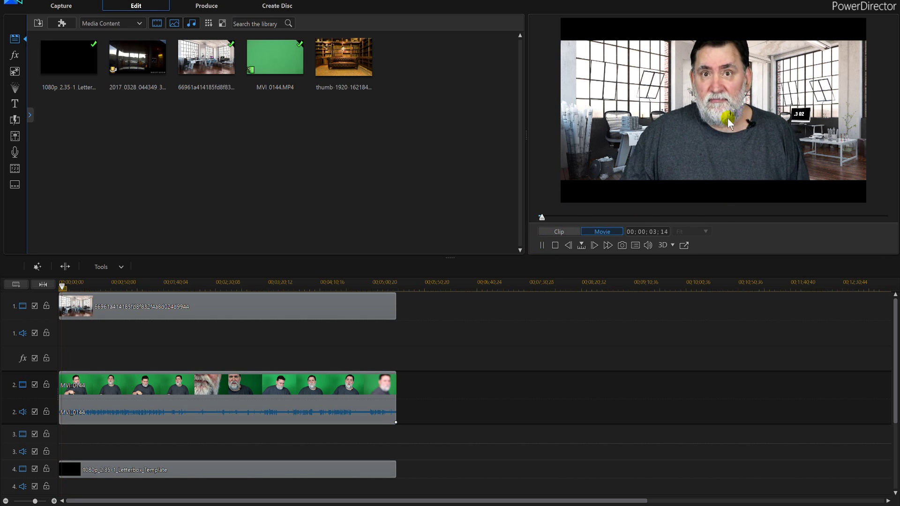
Step: Pause, set the talking-head clip's saturation tolerance to 28, and replay the composite
left_click(543, 245)
left_click(169, 401)
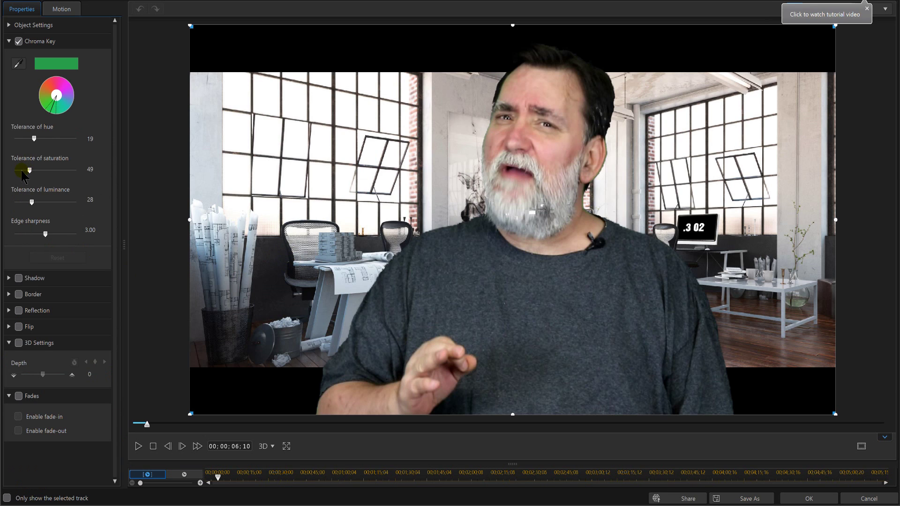
left_click_drag(26, 171, 24, 171)
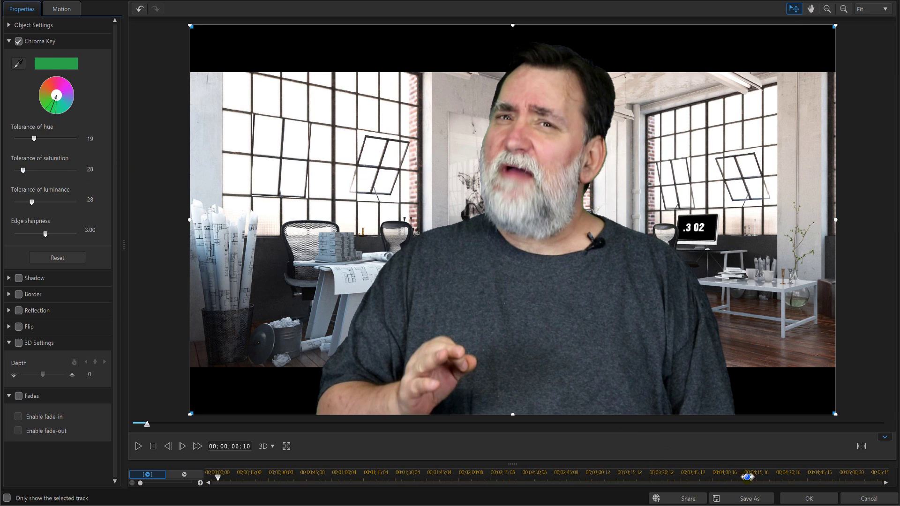
left_click(809, 499)
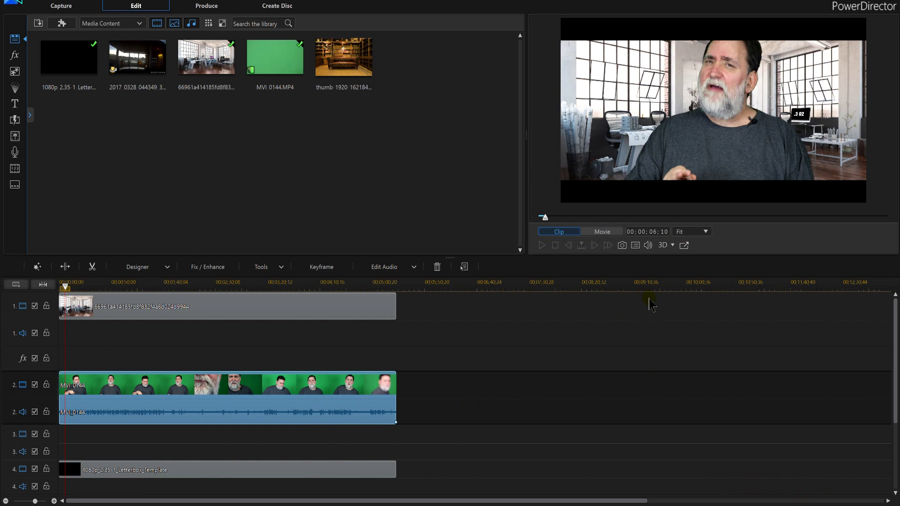
left_click(542, 250)
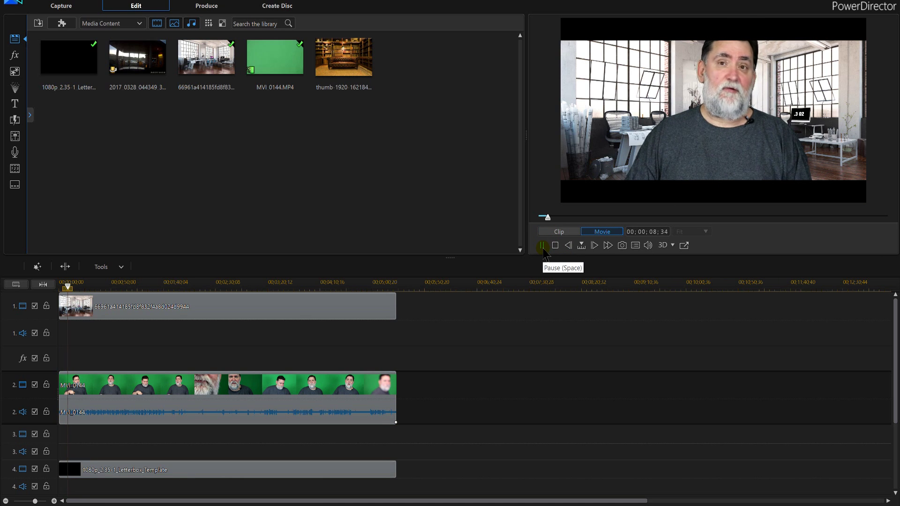
left_click(544, 246)
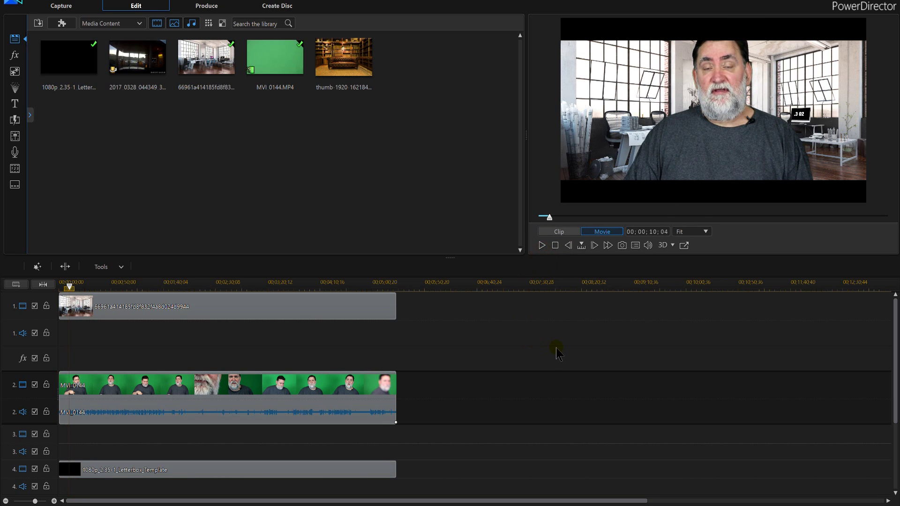